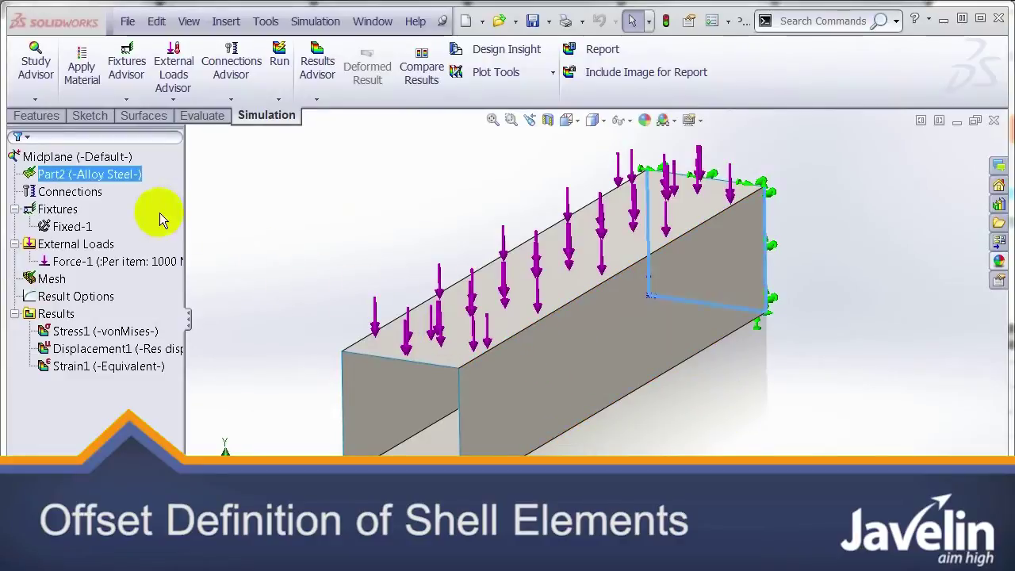
Review the offset settings in the Midplane study's Part2 shell definition.
click(89, 174)
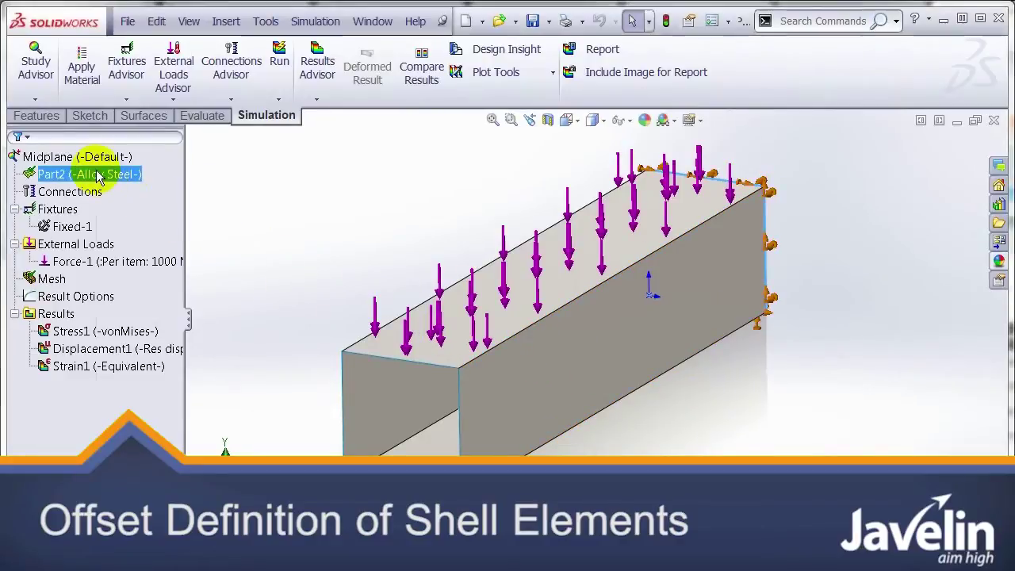
right_click(98, 175)
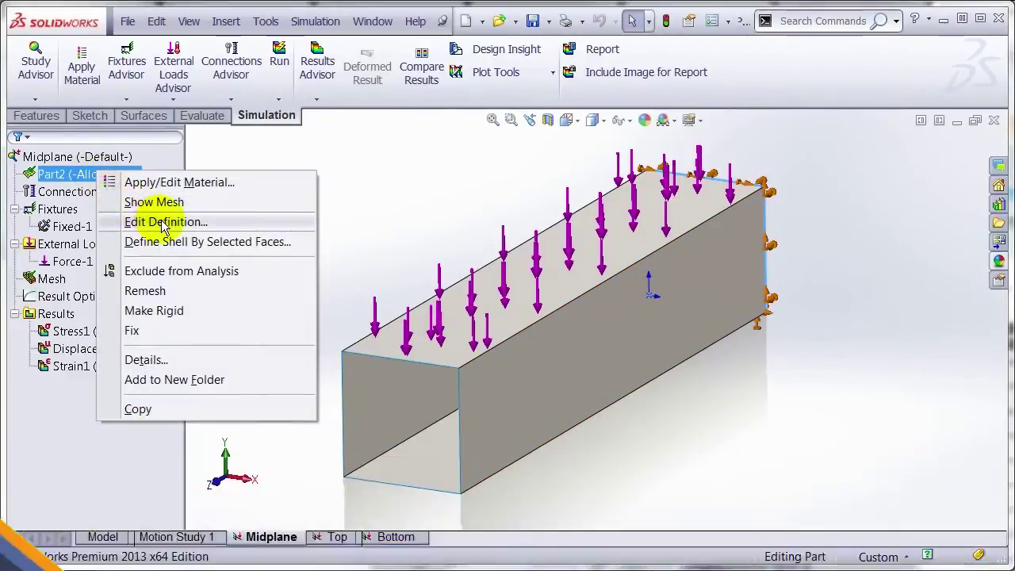
click(164, 222)
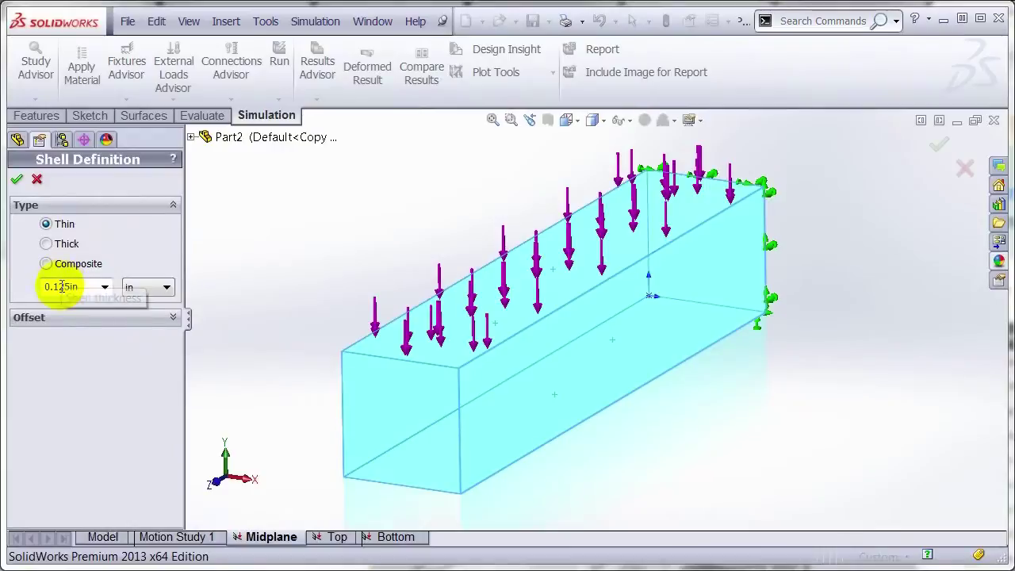
click(54, 317)
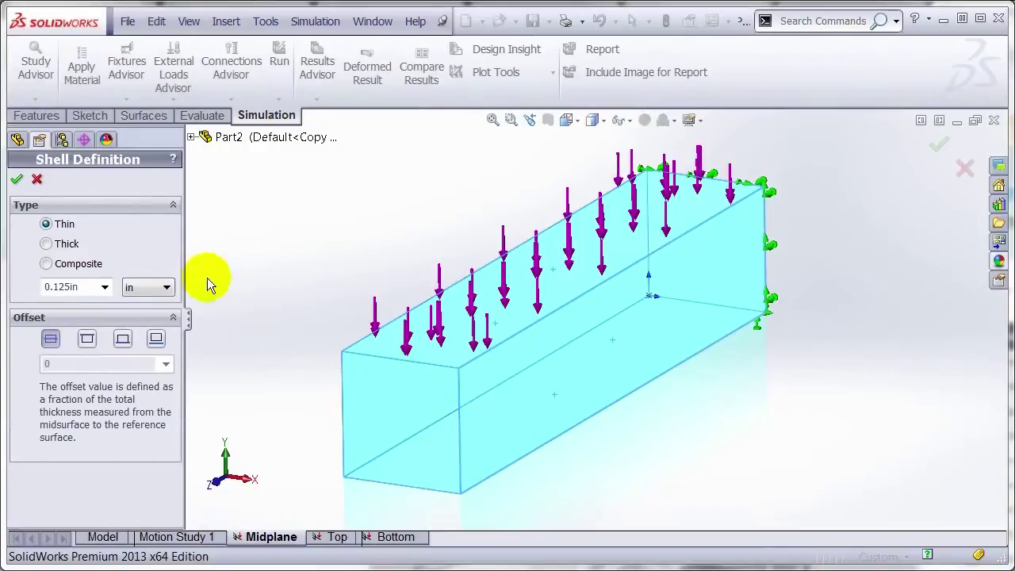
click(17, 181)
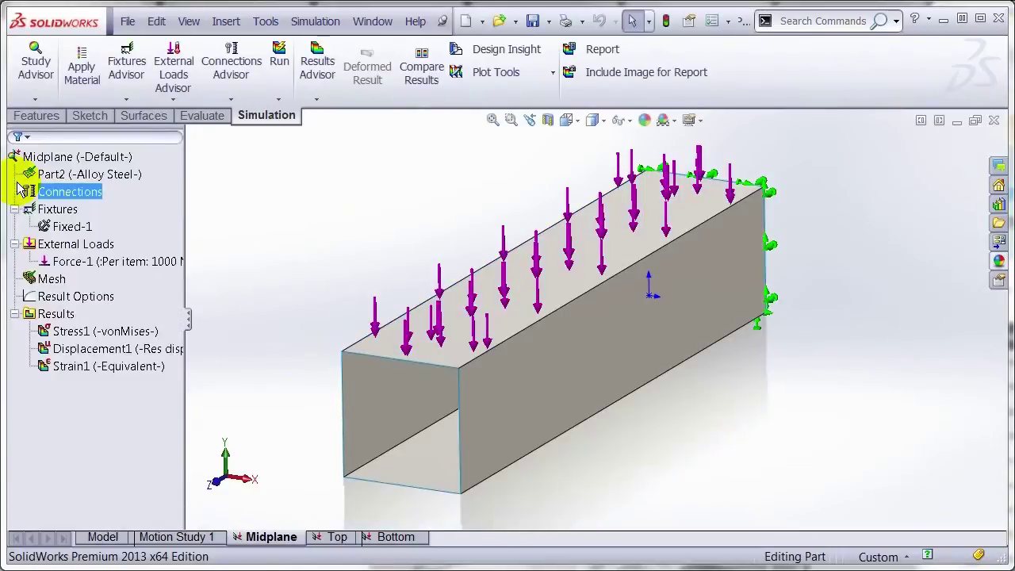
Display the Midplane shell mesh and rotate the tube to view its open end.
right_click(51, 279)
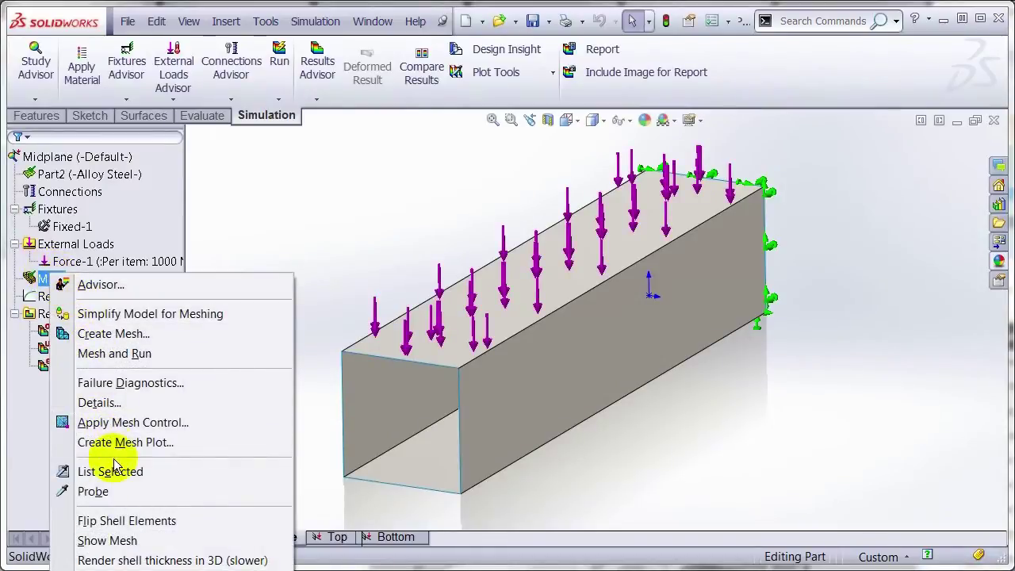
click(127, 539)
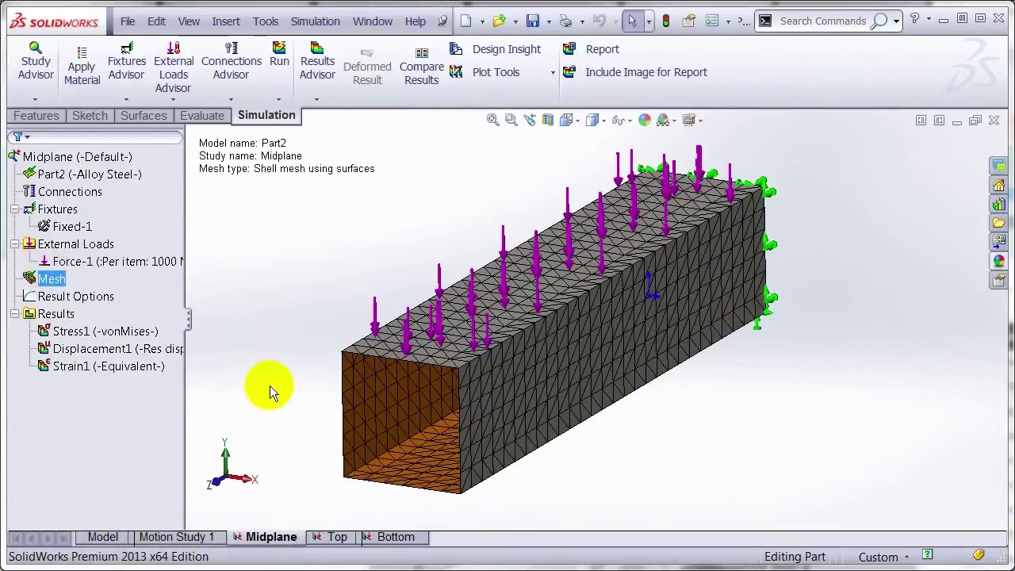
middle_drag(280, 367, 263, 390)
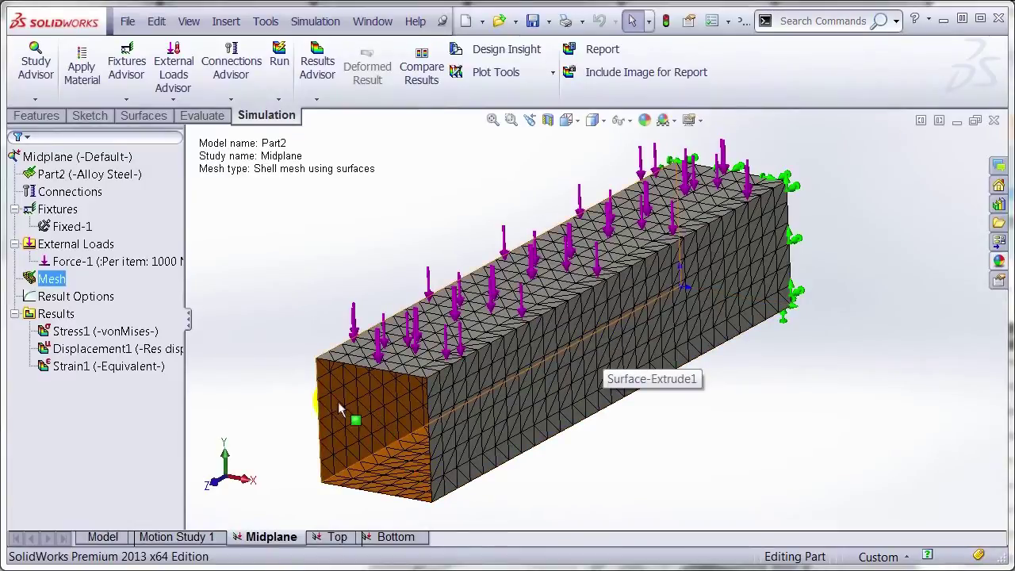
Display the Midplane study's Stress1 von Mises plot and rotate to view the tube.
click(131, 333)
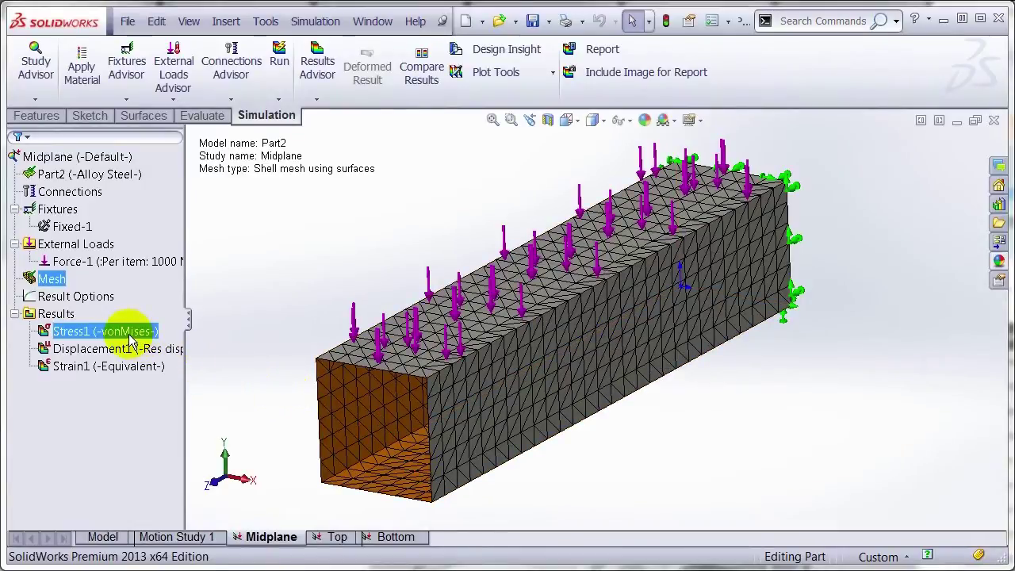
double_click(131, 333)
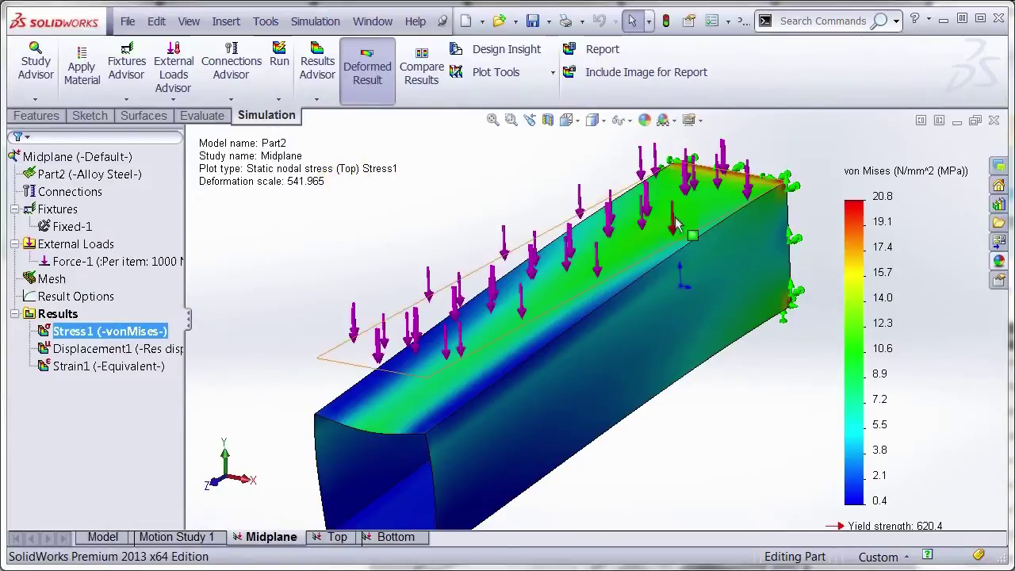
middle_drag(825, 333, 797, 347)
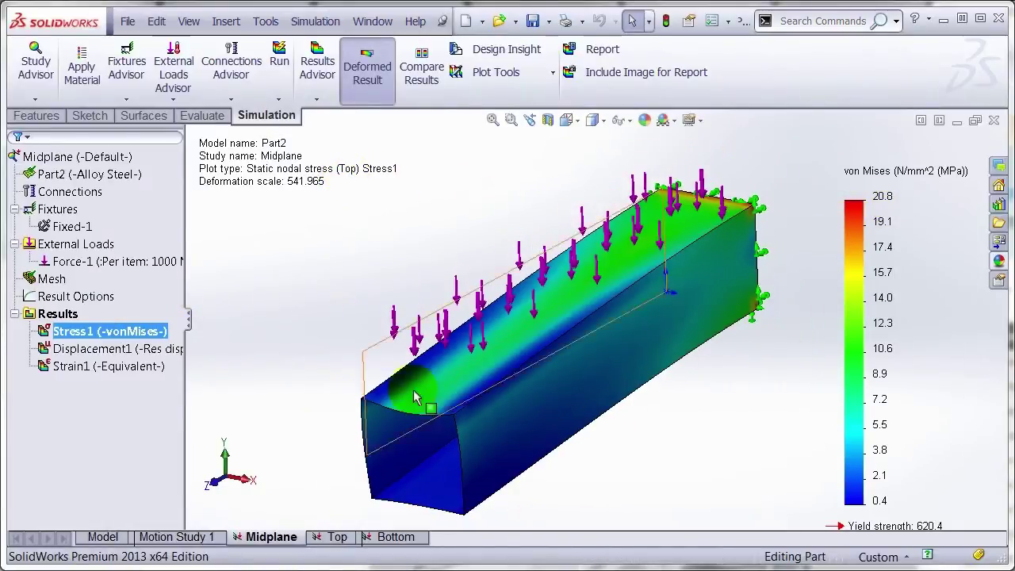
Switch the stress plot to the Bottom shell face (max 12.2 MPa), then open the Top study.
double_click(89, 336)
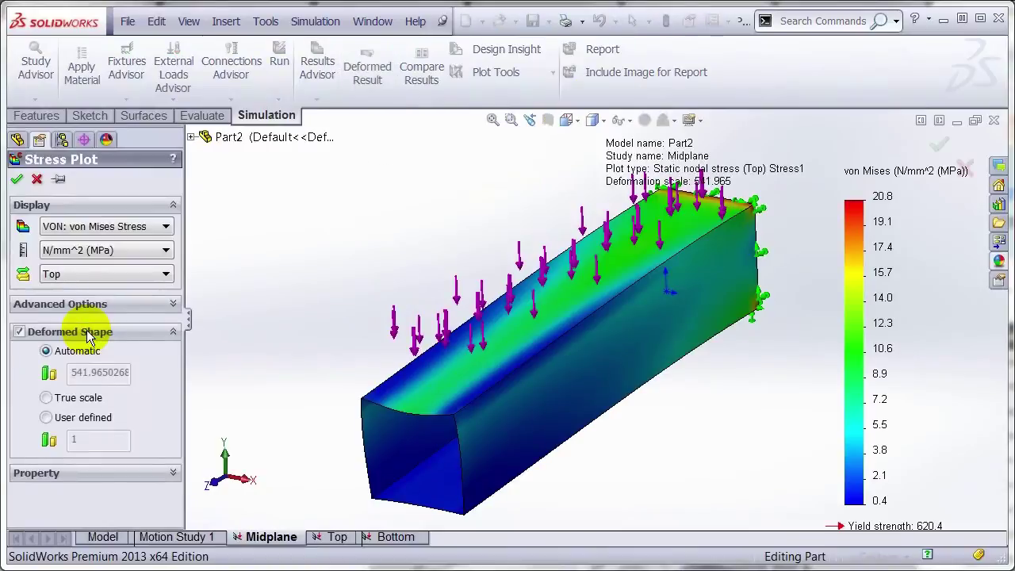
click(69, 276)
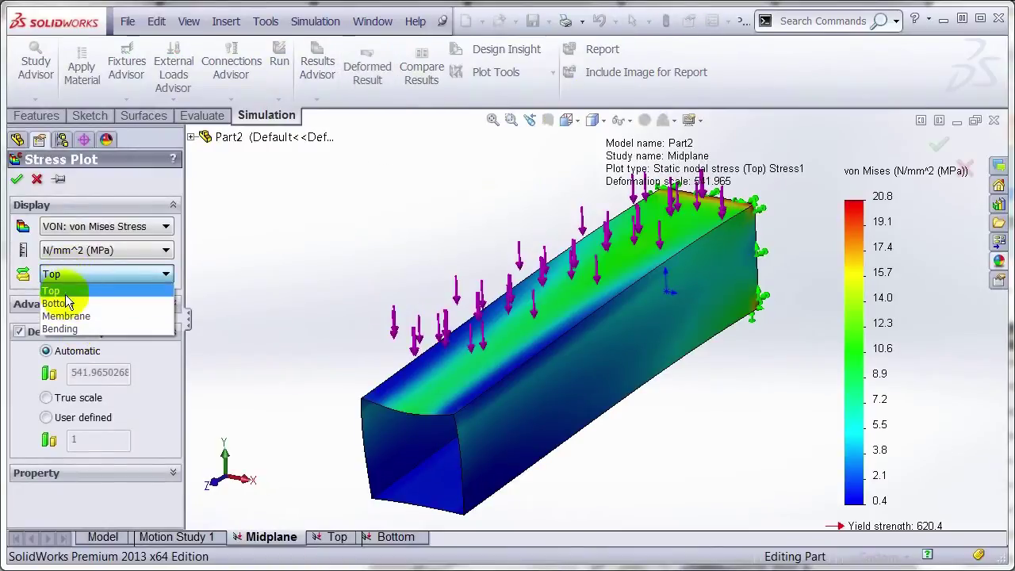
click(63, 302)
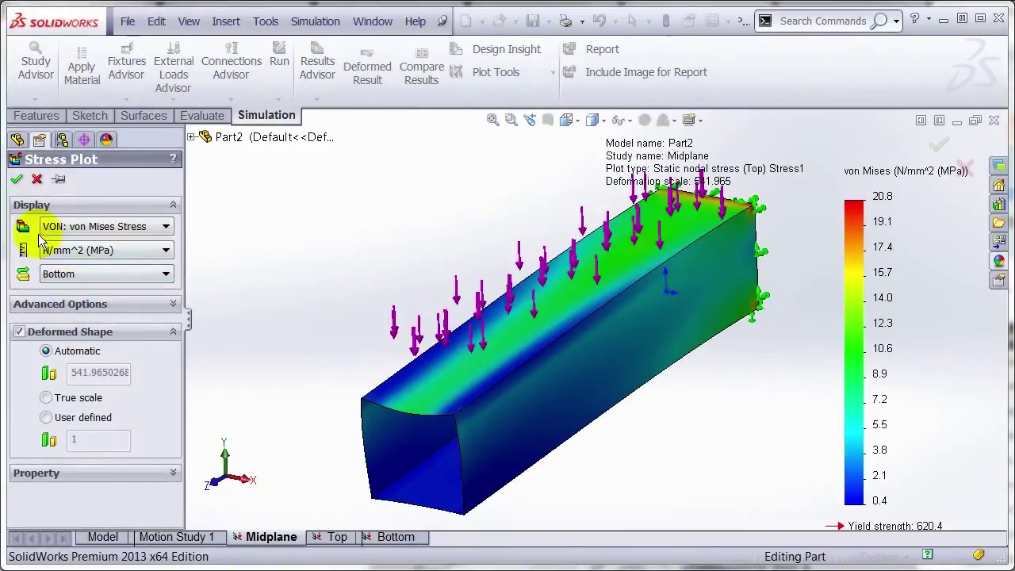
click(16, 181)
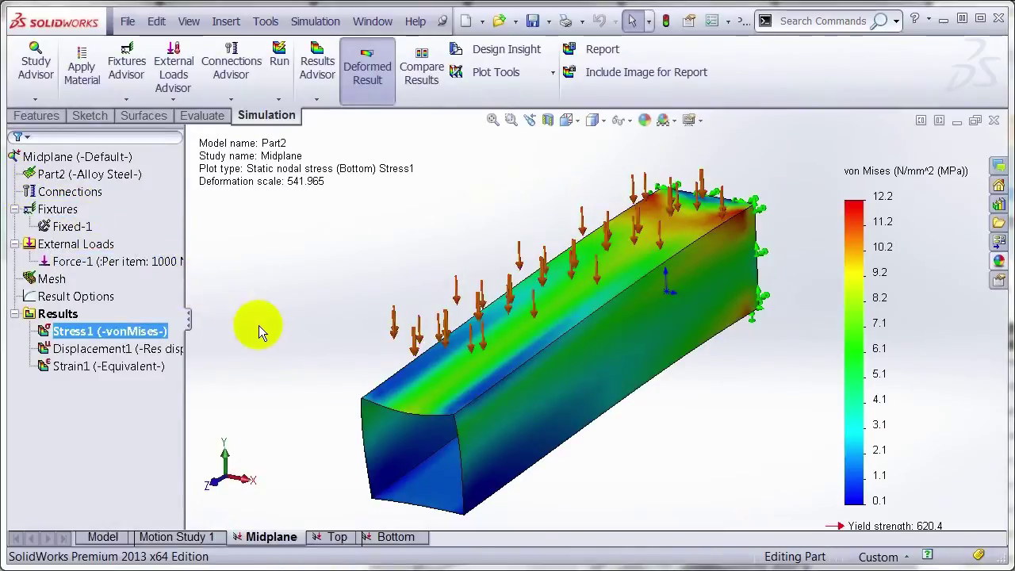
click(337, 540)
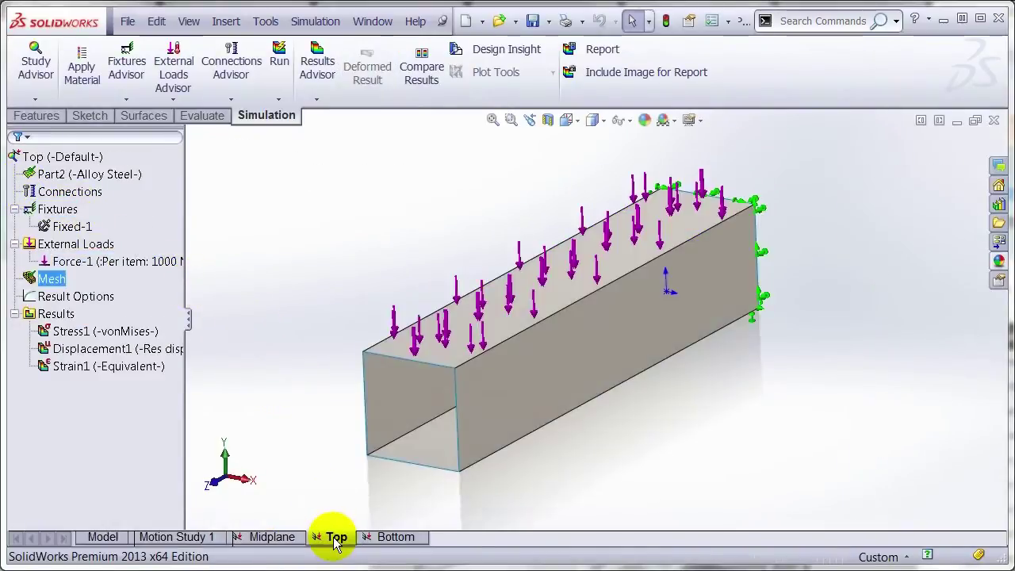
Check the Top study's Part2 shell offset is Top surface, then display its shell mesh.
right_click(111, 181)
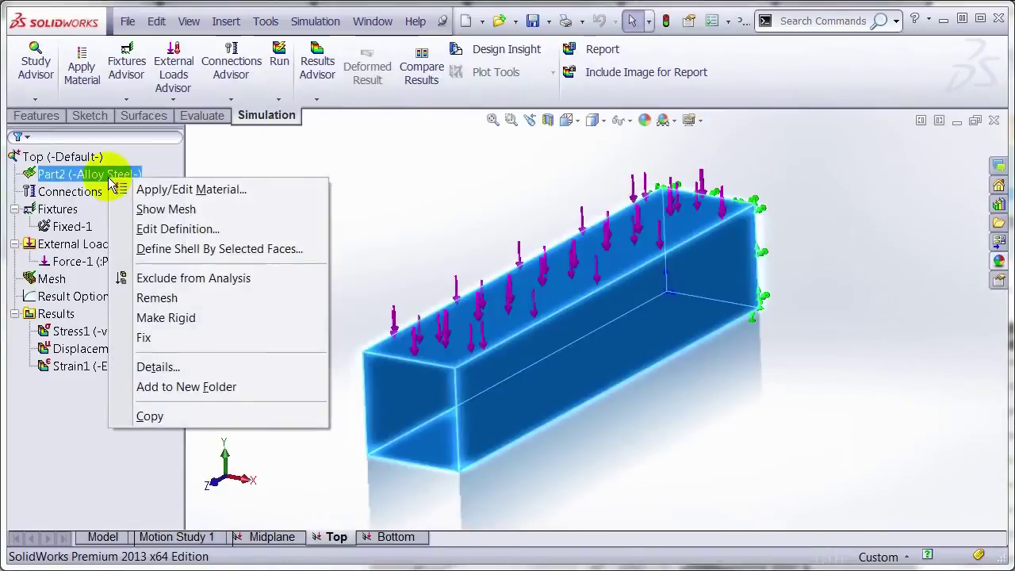
click(147, 228)
click(83, 319)
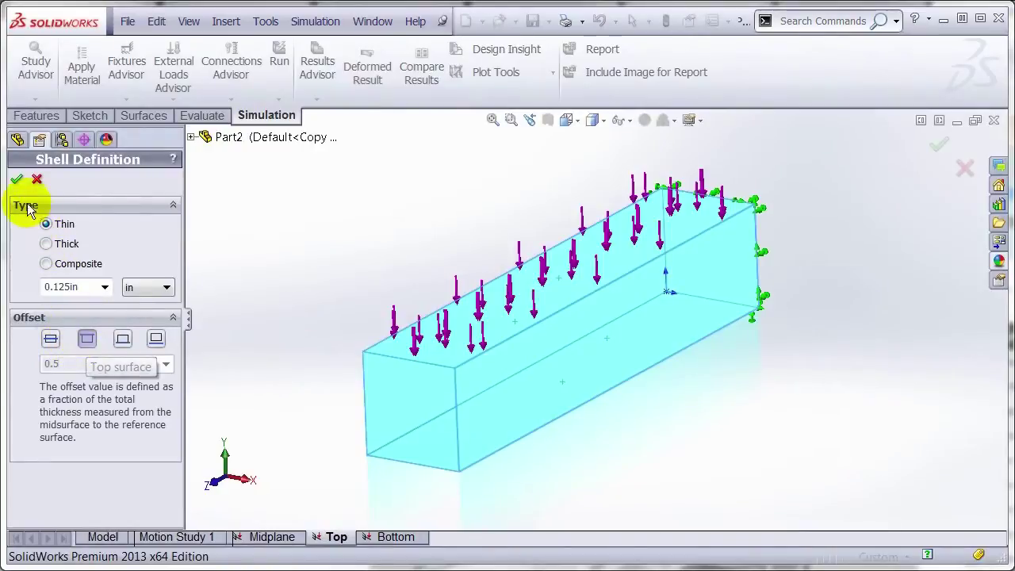
click(17, 182)
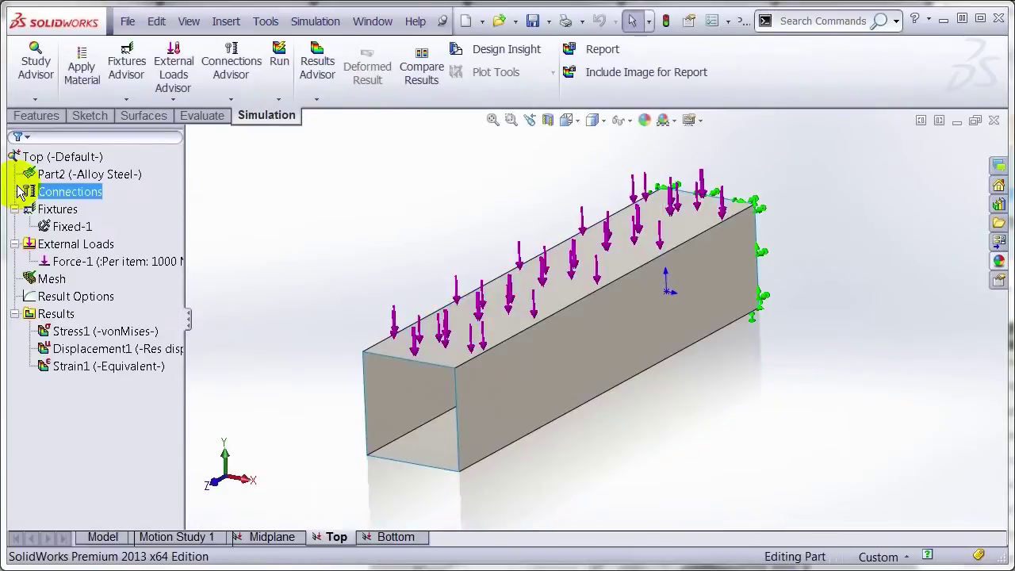
right_click(44, 277)
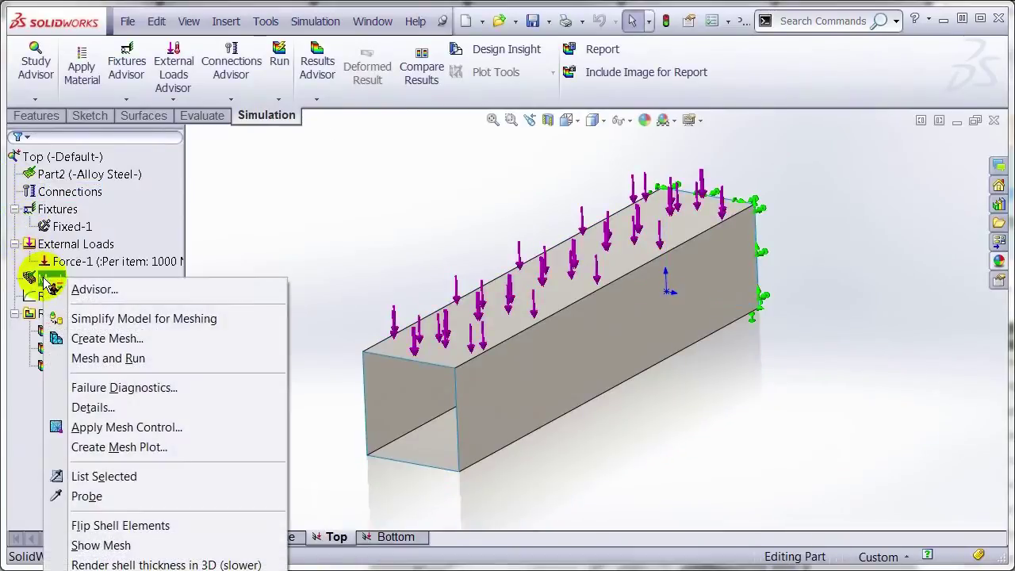
click(103, 544)
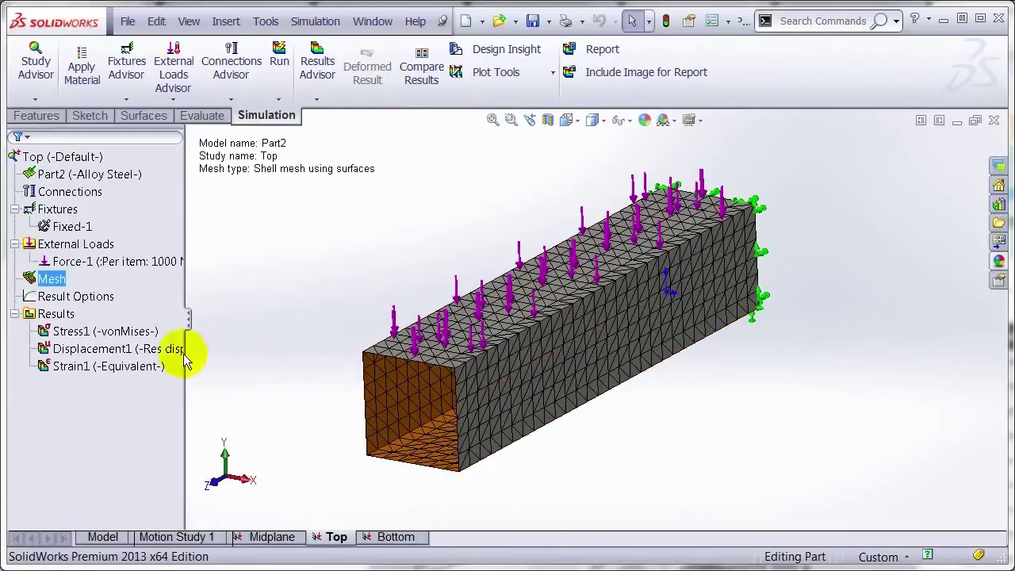
Replace the Top study's stress plot with the shell mesh and inspect the tube's open end.
click(118, 333)
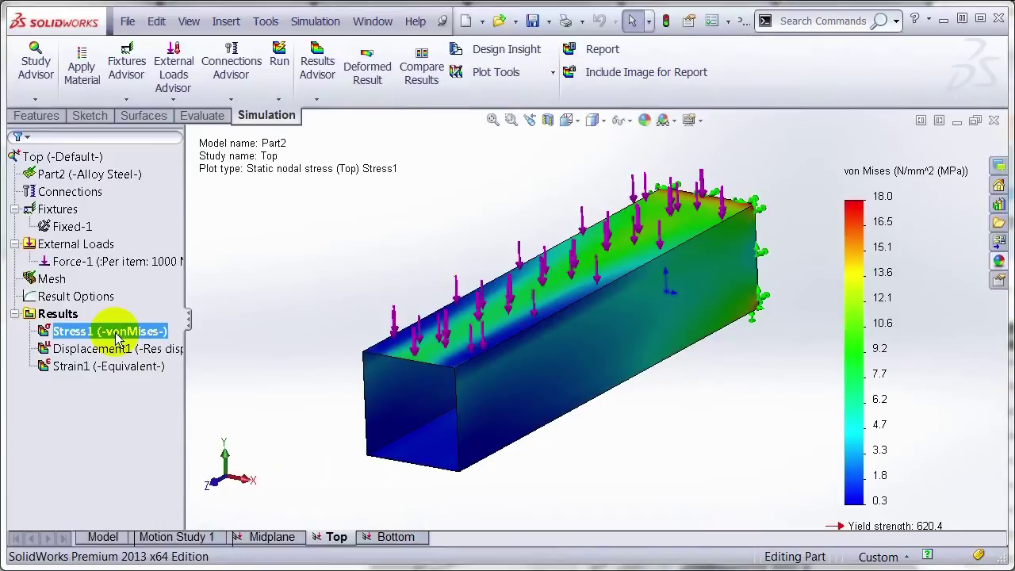
right_click(47, 279)
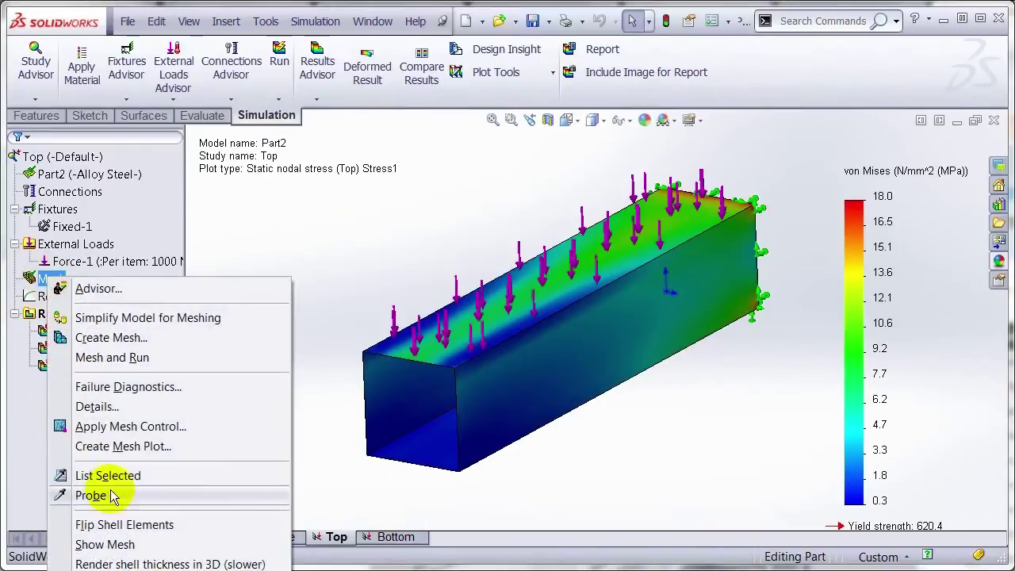
click(115, 544)
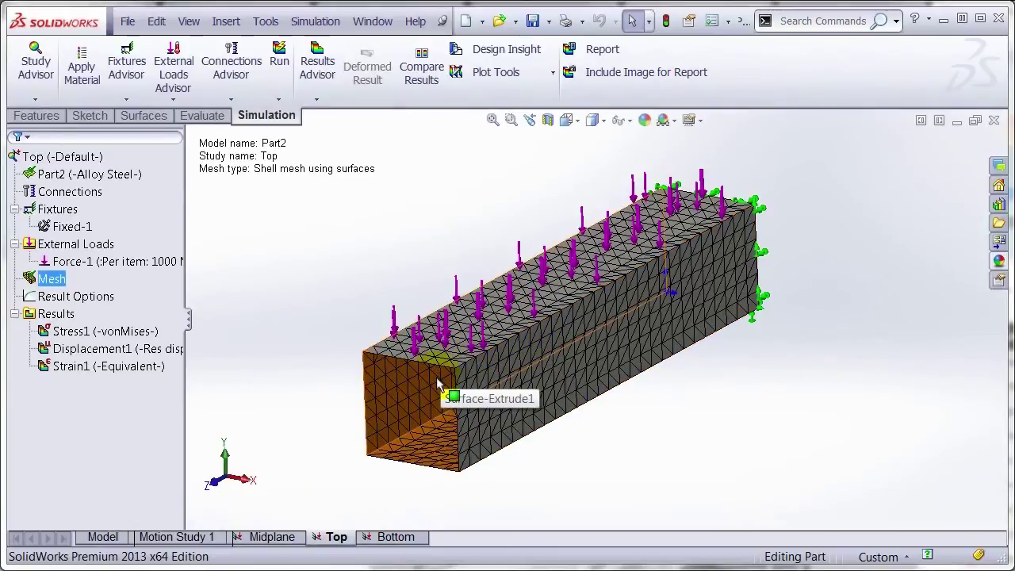
scroll(438, 387, down, 3)
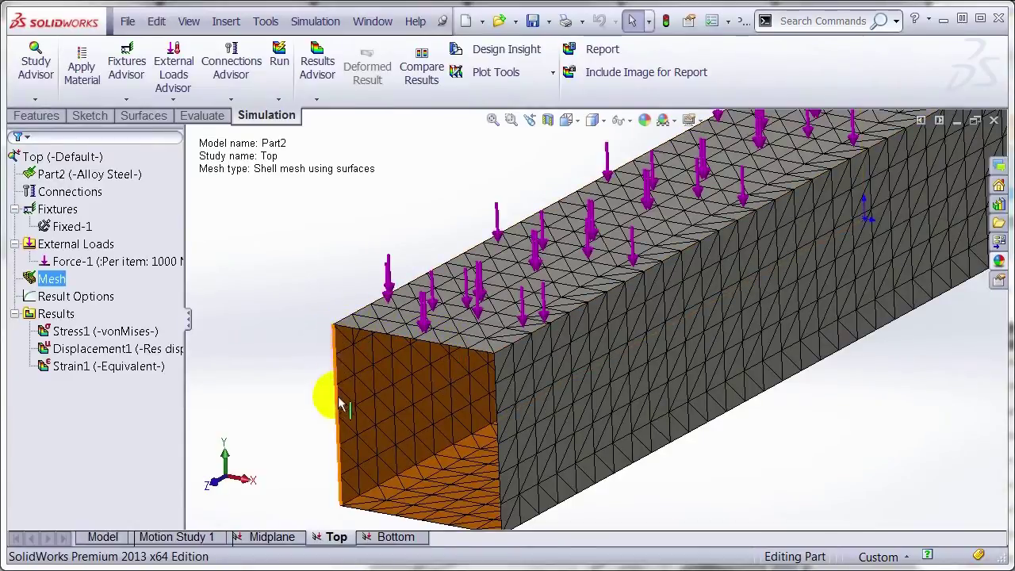
scroll(492, 453, up, 3)
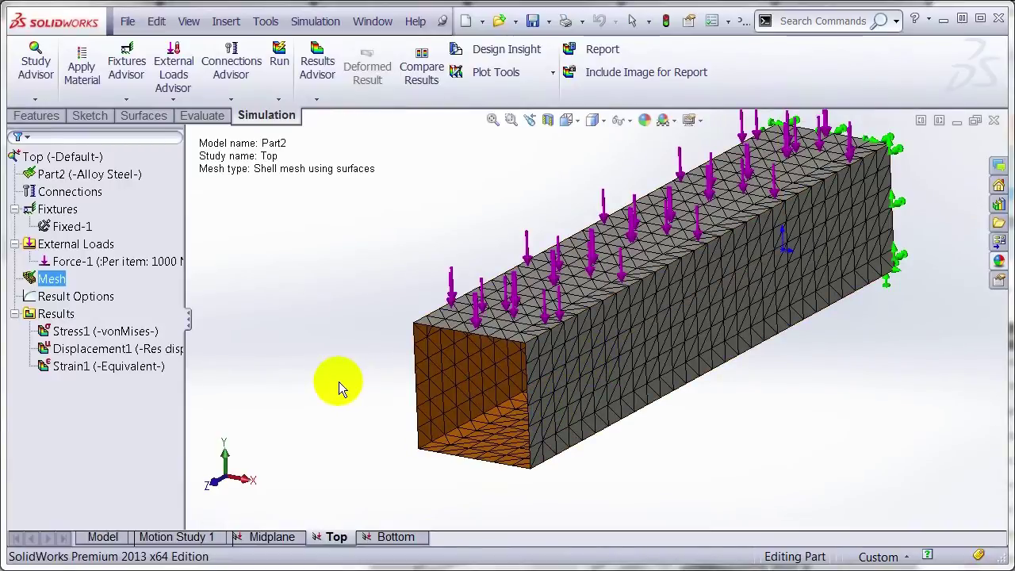
mouse_move(339, 382)
middle_down()
mouse_move(371, 343)
mouse_move(340, 373)
middle_up()
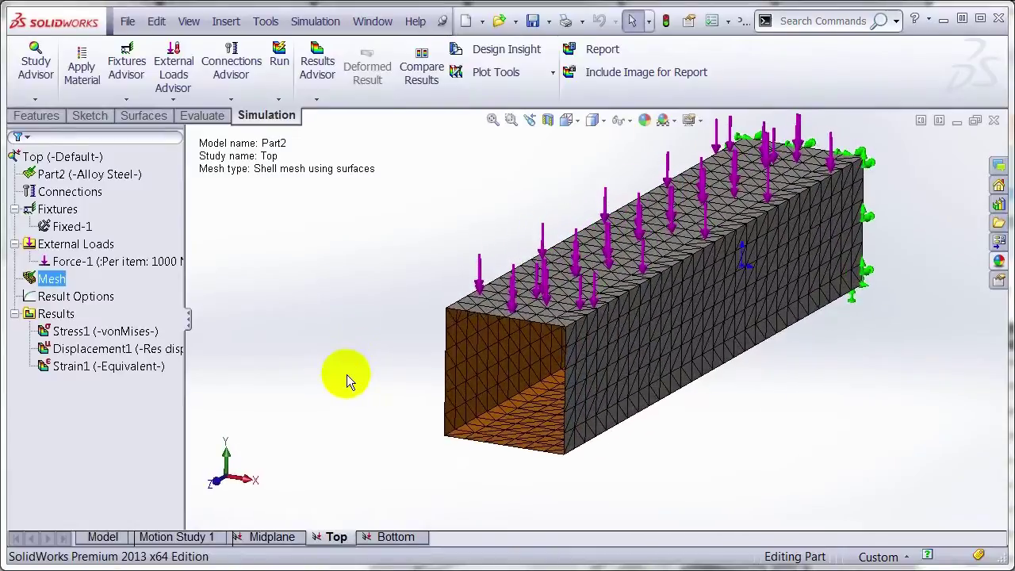
right_click(46, 277)
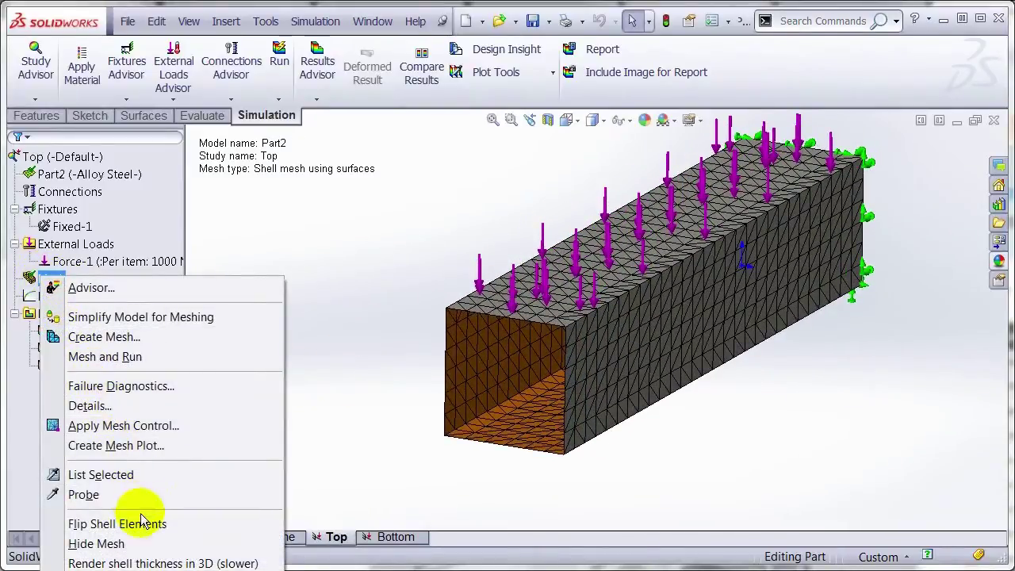
Render the Top study's shell thickness in 3D, inspect the tube, then open the Bottom study.
click(163, 563)
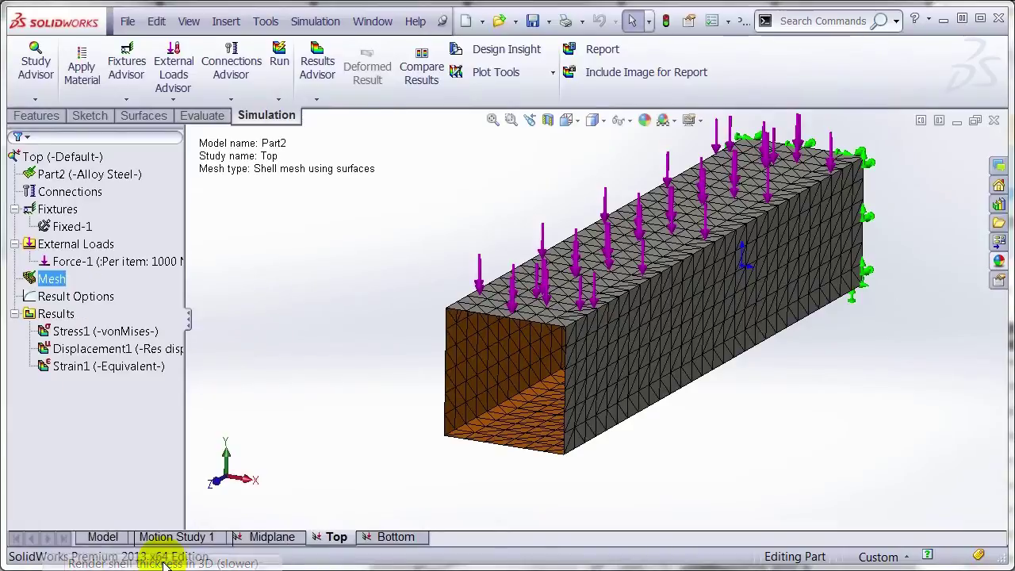
click(584, 364)
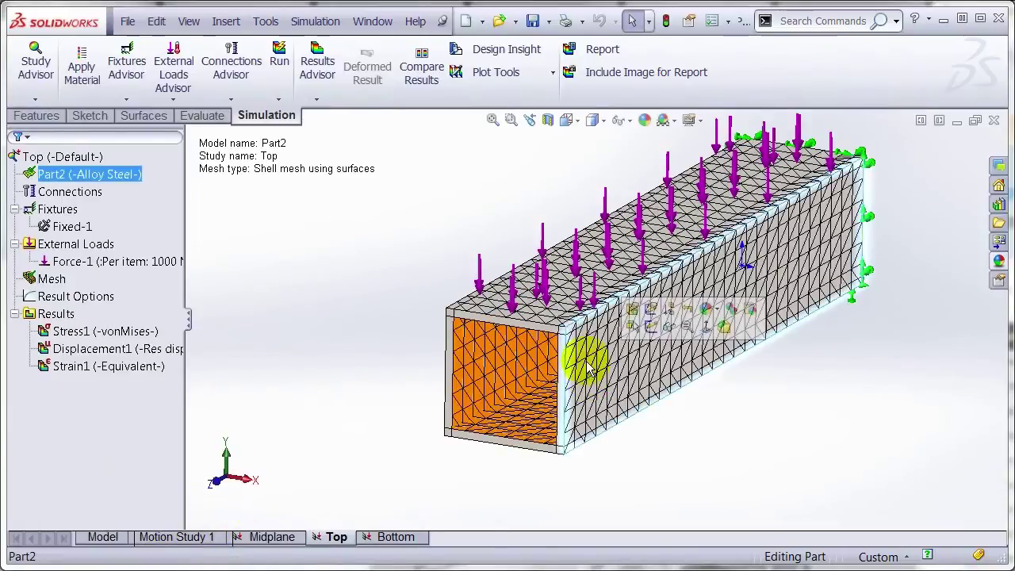
click(514, 360)
click(532, 428)
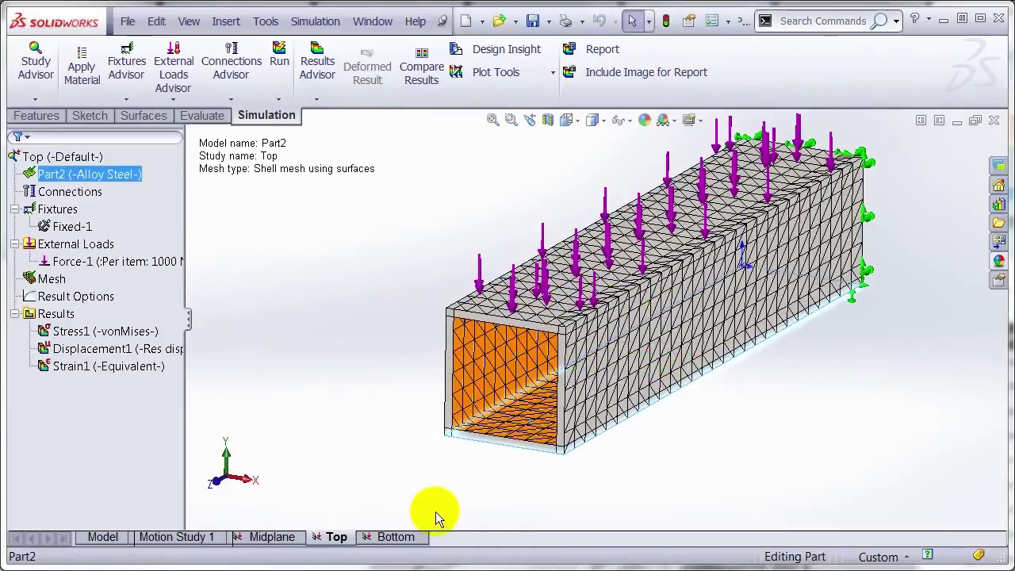
click(394, 537)
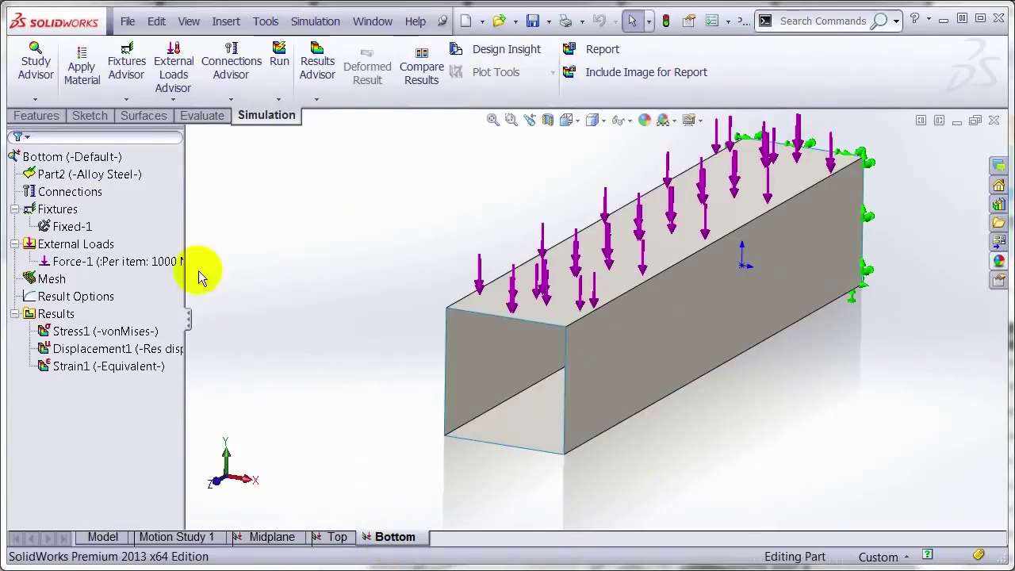
Confirm the Bottom study's Part2 shell is offset to the Bottom surface.
right_click(127, 176)
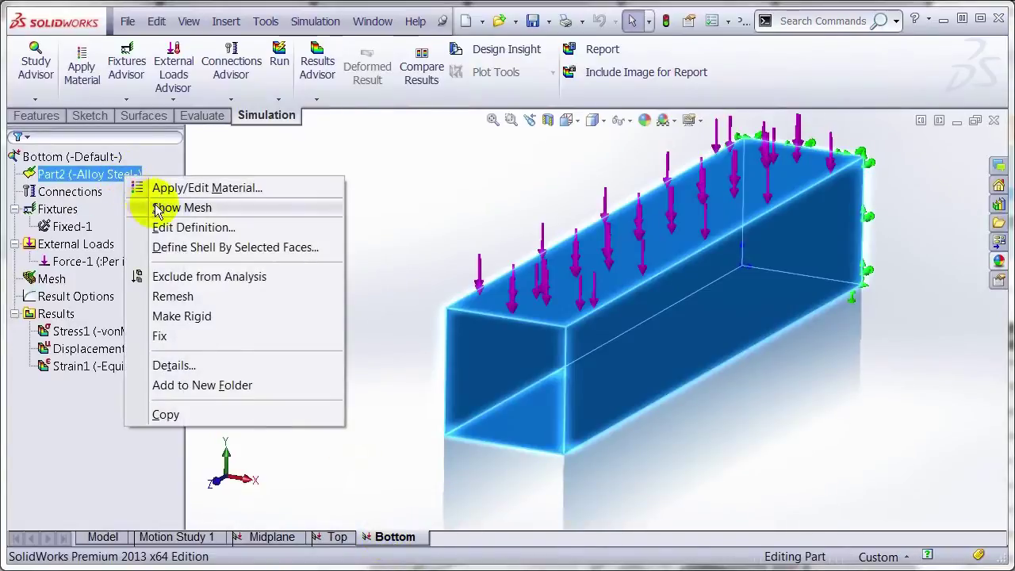
click(174, 227)
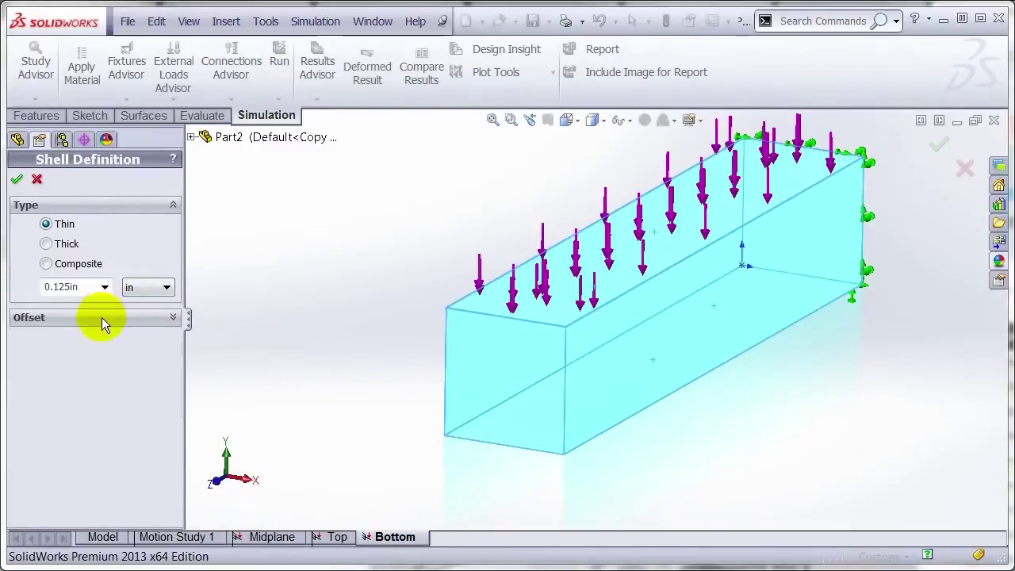
click(101, 318)
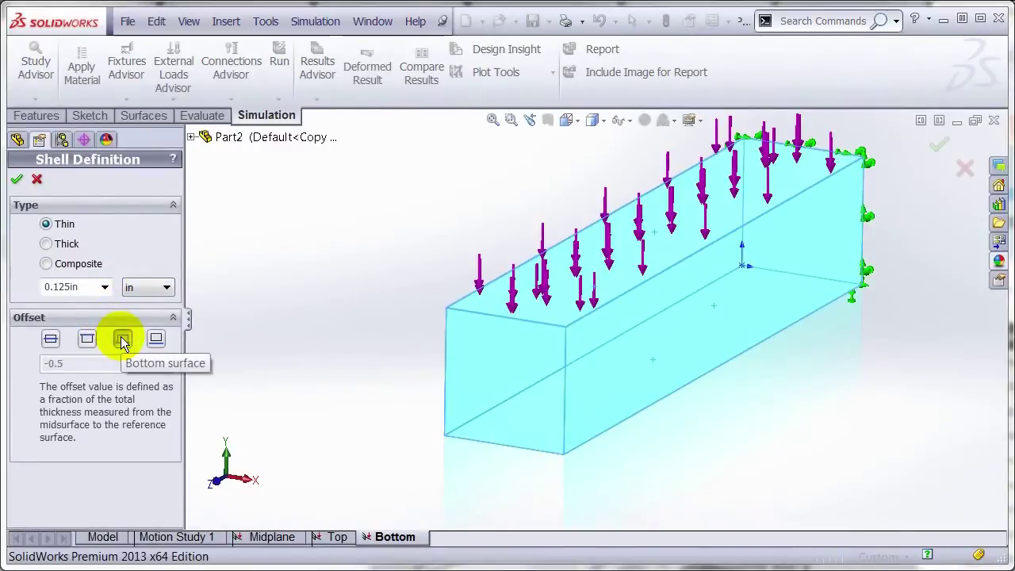
click(17, 180)
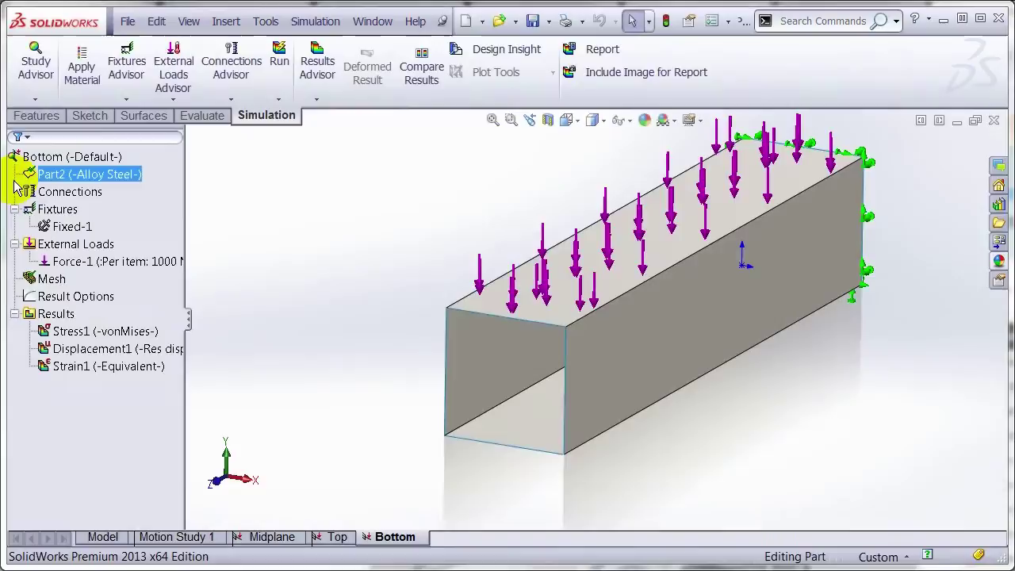
Turn on 3D shell-thickness rendering and show the Bottom study's shell mesh.
right_click(46, 281)
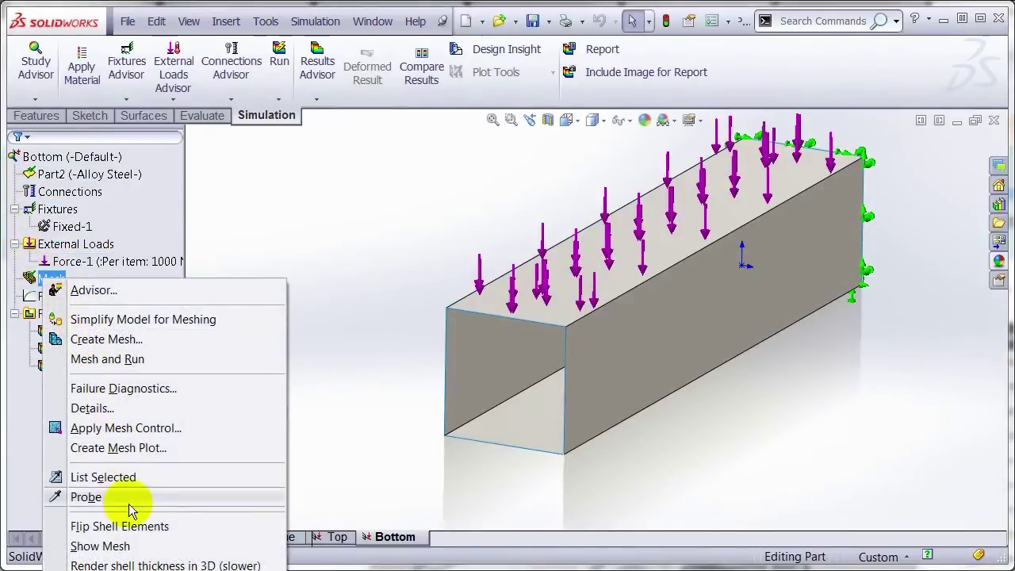
click(139, 565)
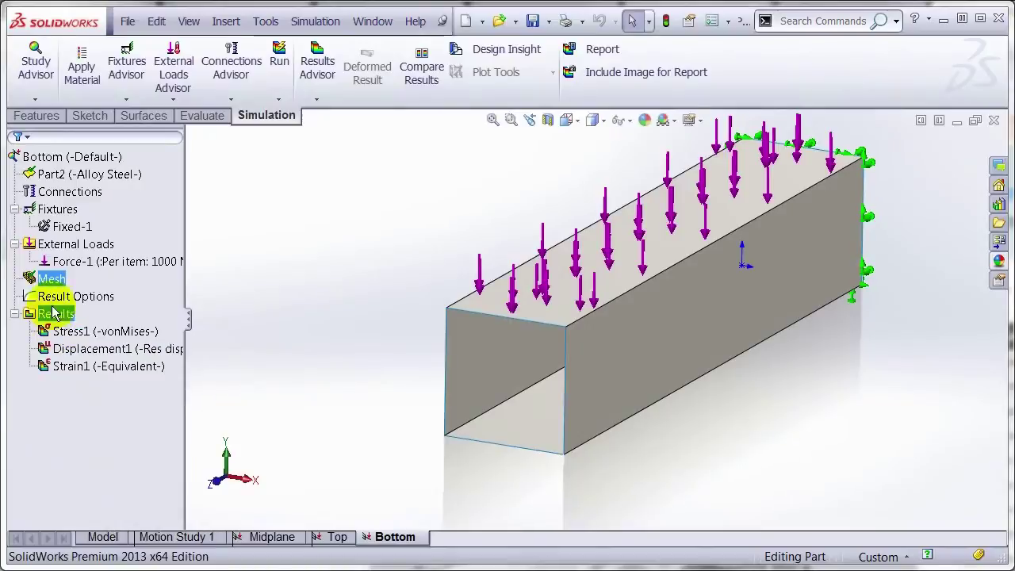
right_click(46, 281)
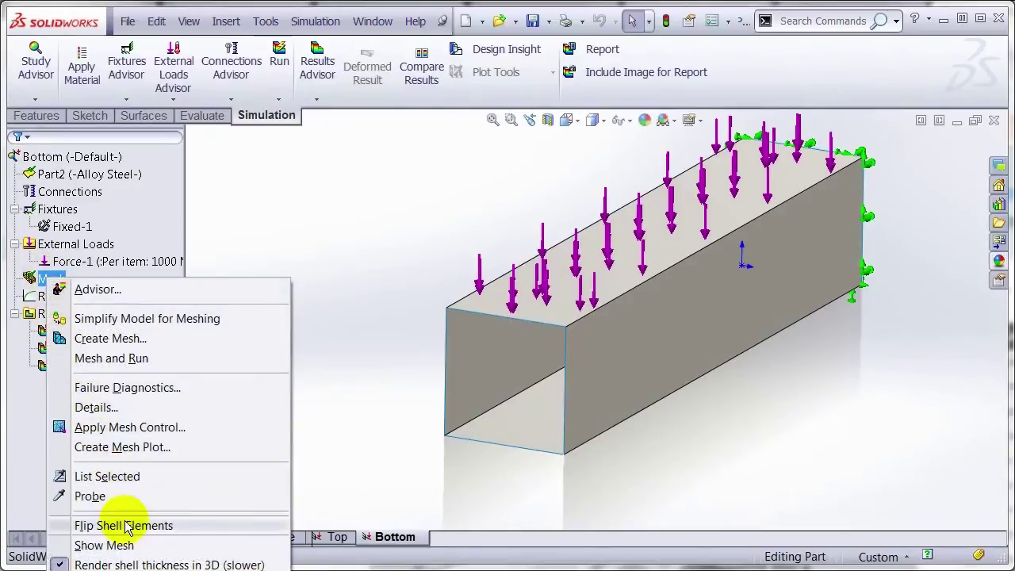
click(127, 546)
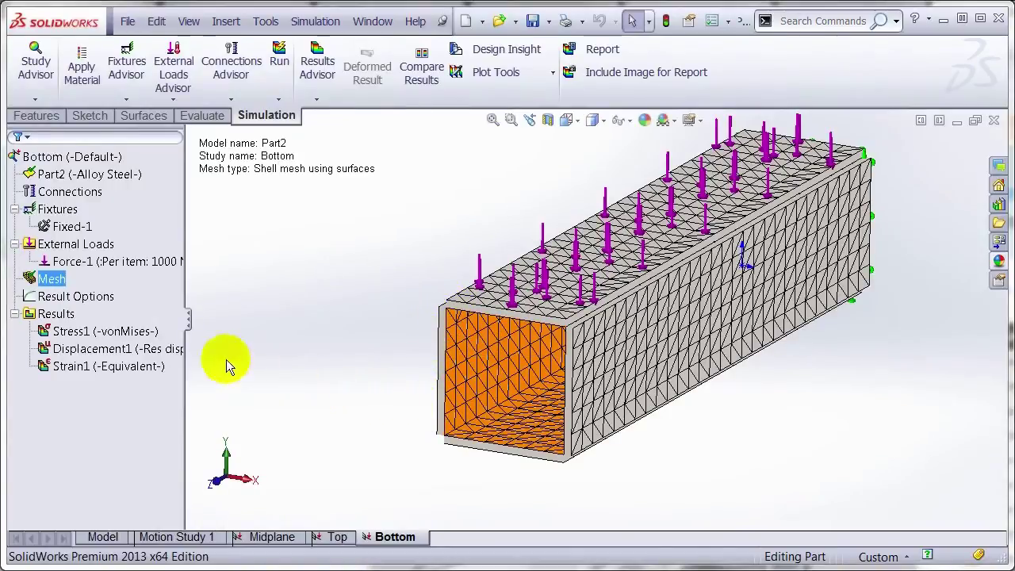
Display the Bottom study's Stress1 von Mises plot (peak 21.1 MPa) and turn the tube slightly.
double_click(149, 333)
middle_drag(589, 347, 830, 267)
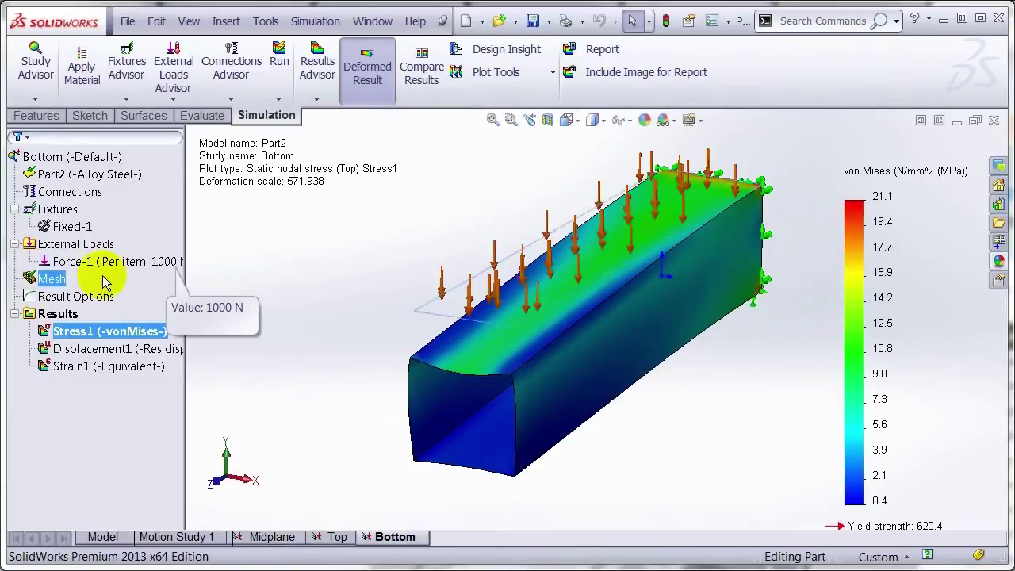
right_click(55, 284)
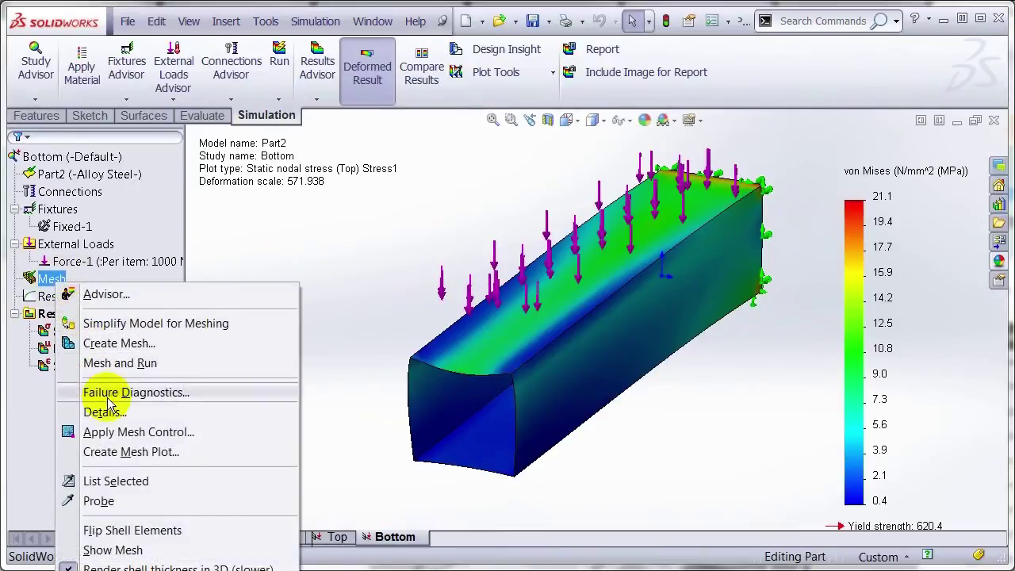